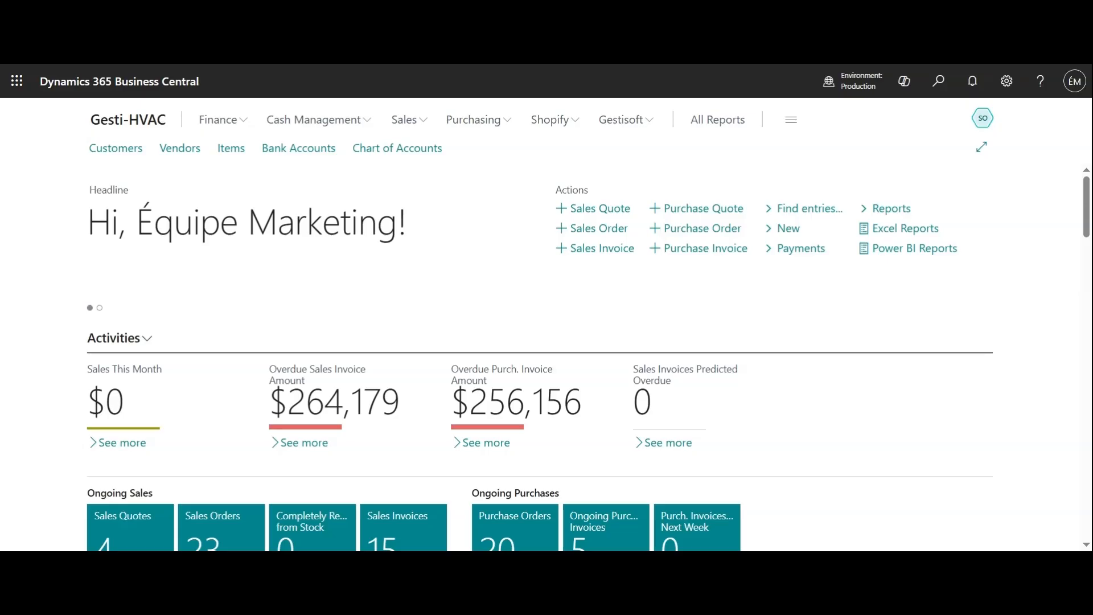
pyautogui.scroll(-3, 869, 421)
pyautogui.scroll(-1, 872, 423)
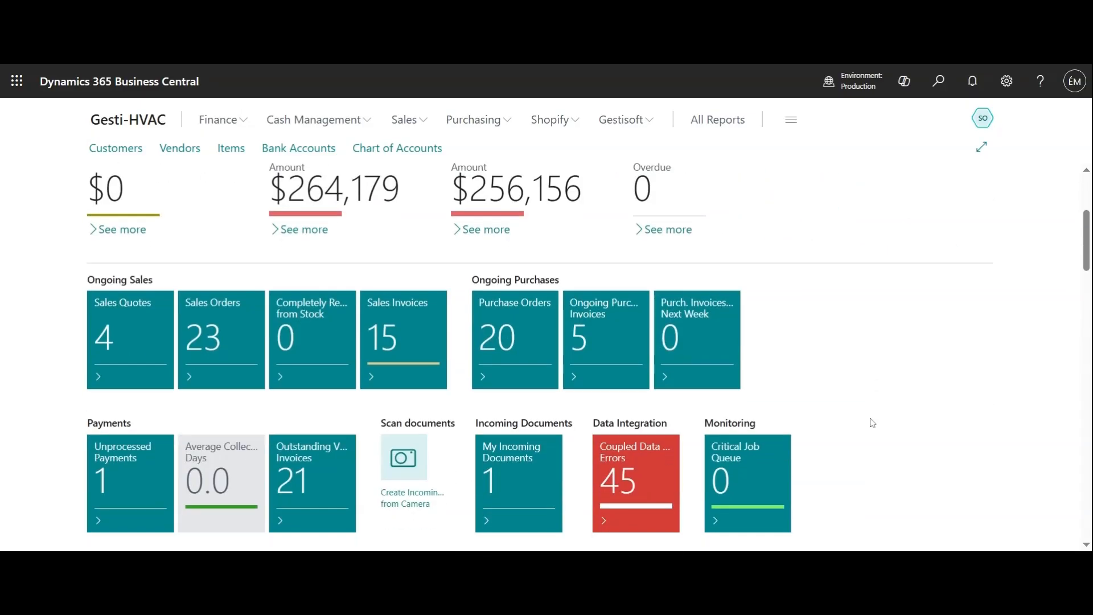
pyautogui.scroll(-1, 872, 422)
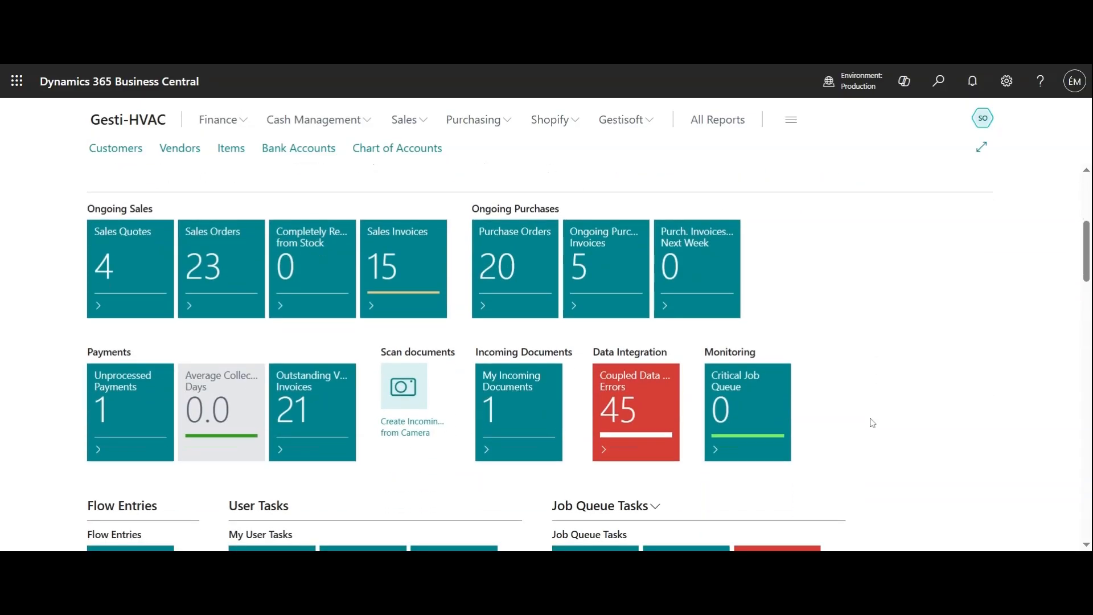
pyautogui.scroll(-1, 872, 422)
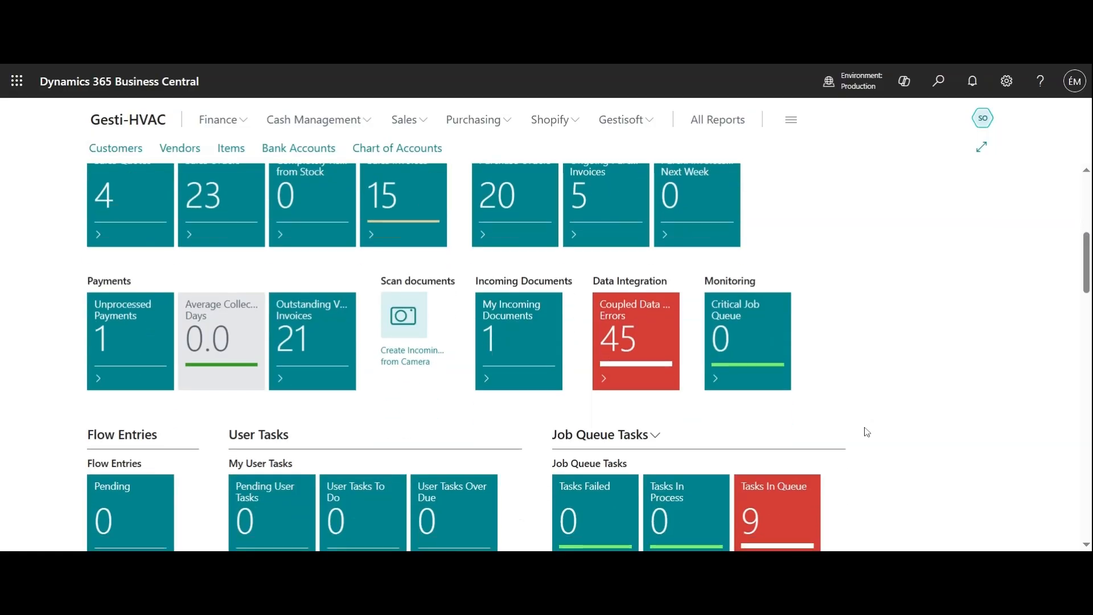
pyautogui.scroll(-2, 866, 432)
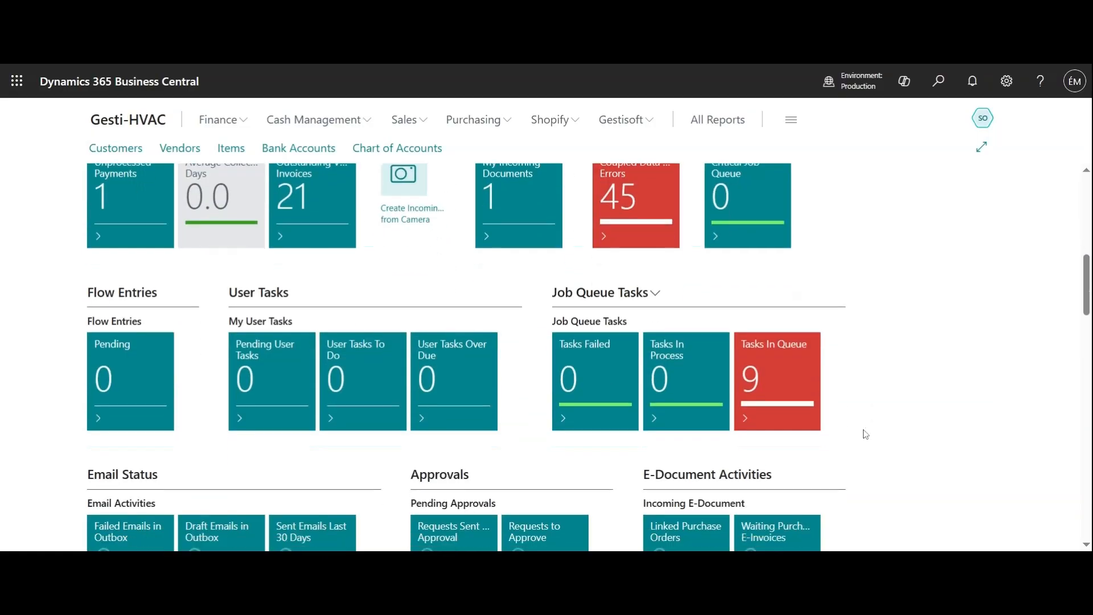
pyautogui.scroll(7, 865, 434)
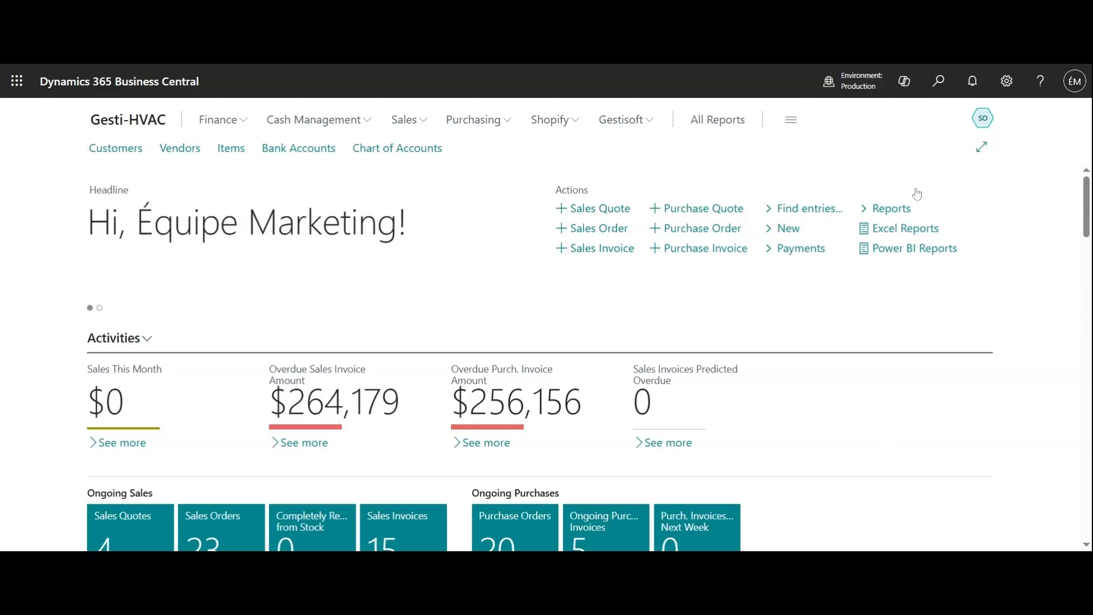
# Search for "no." and open the No. Series page.
pyautogui.click(938, 81)
pyautogui.write('no.')
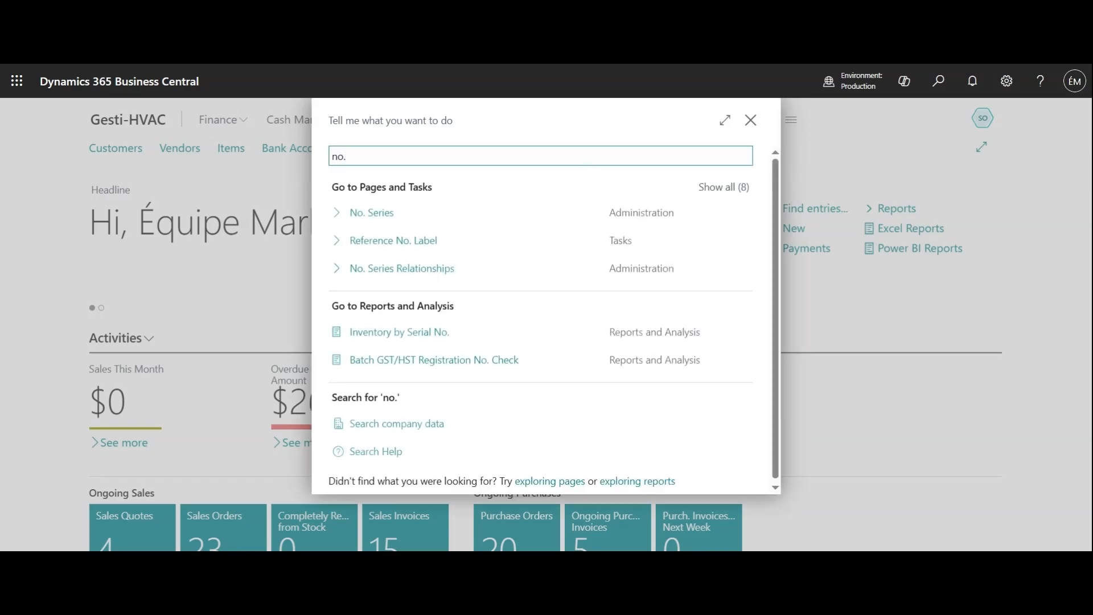
pyautogui.click(384, 211)
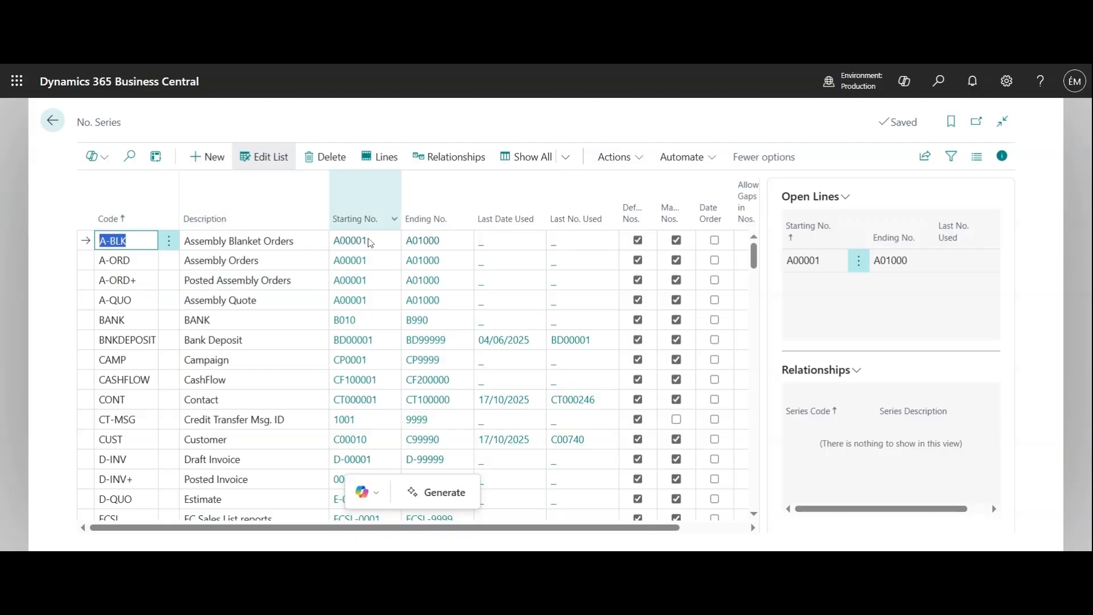
# Add a new number series with the code RESEXT and the description Resource External.
pyautogui.scroll(-20, 302, 327)
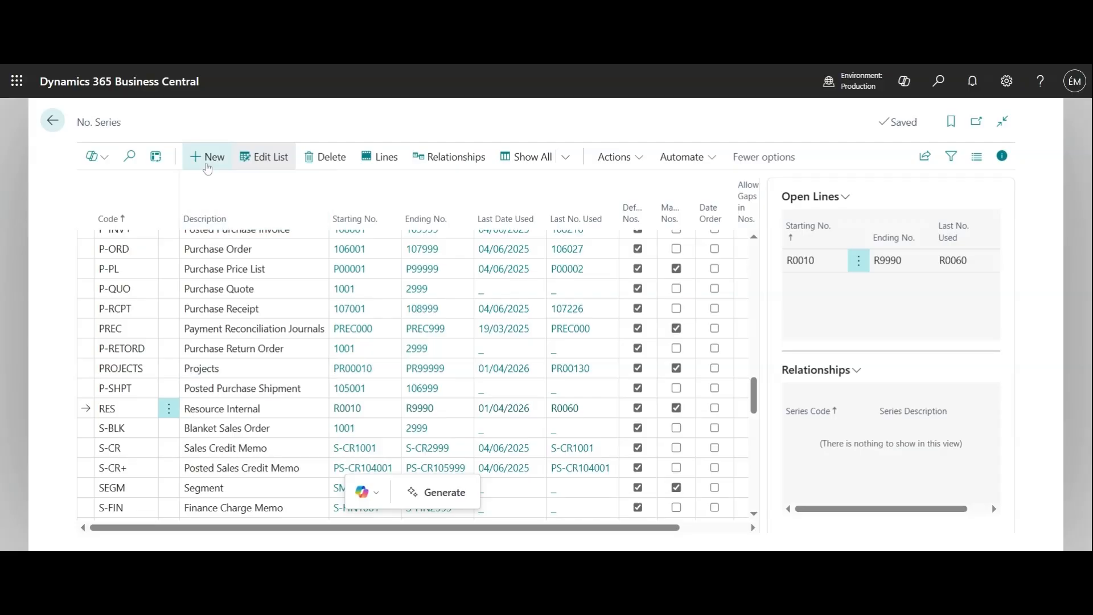
pyautogui.click(207, 164)
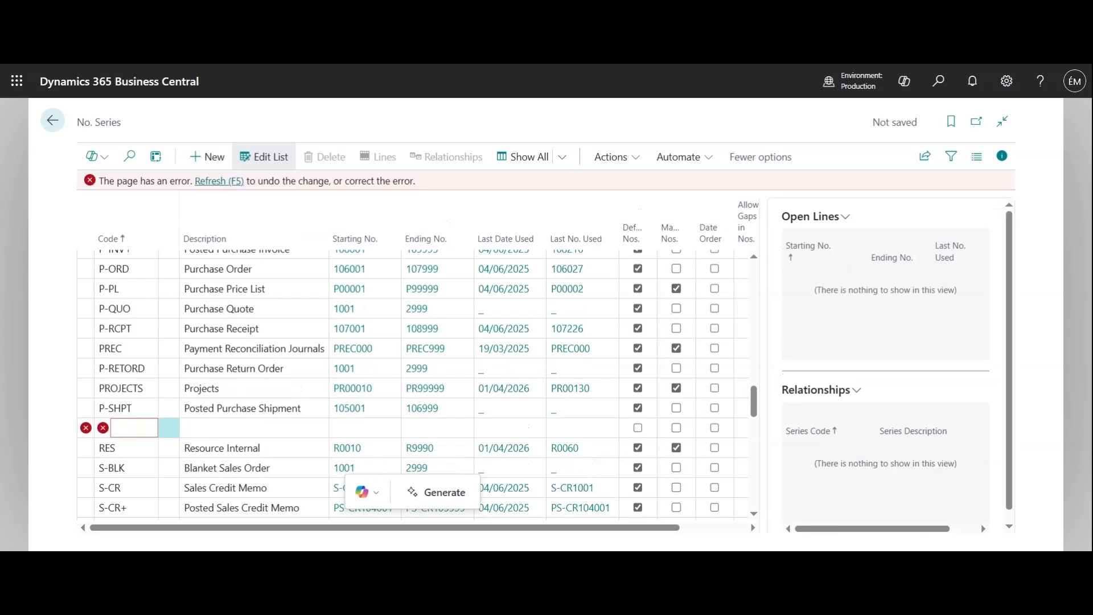
pyautogui.write('RESEXT')
pyautogui.press('Tab')
pyautogui.write('Resource External')
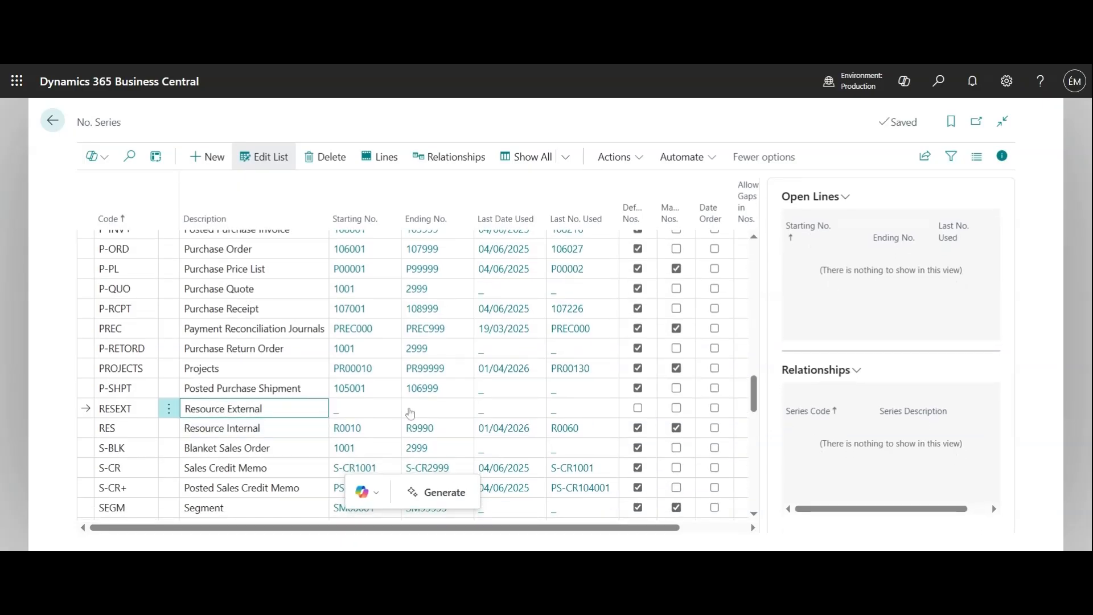
# Define a line for the RESEXT series with starting number RESEXT001, leaving the ending number empty, and close the series lines.
pyautogui.click(371, 414)
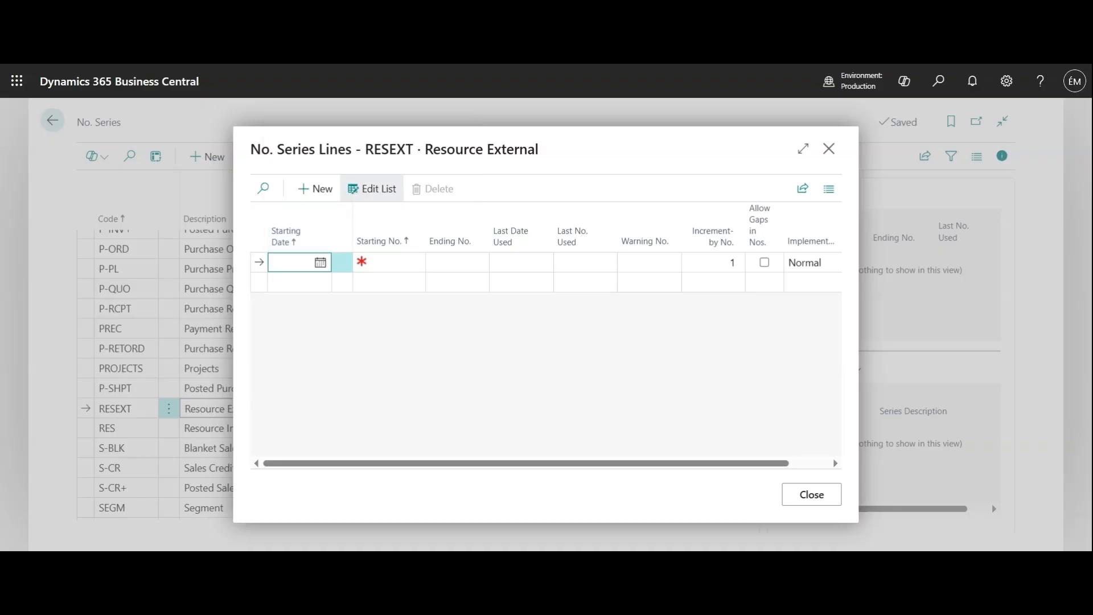
pyautogui.click(397, 263)
pyautogui.write('RES')
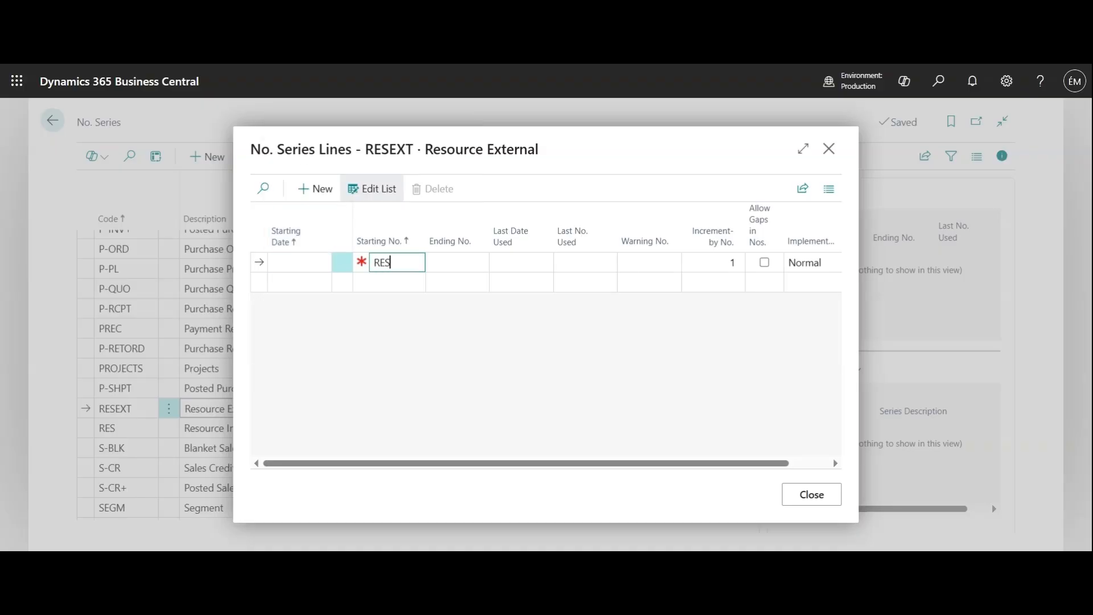
pyautogui.write('EXT001')
pyautogui.click(455, 344)
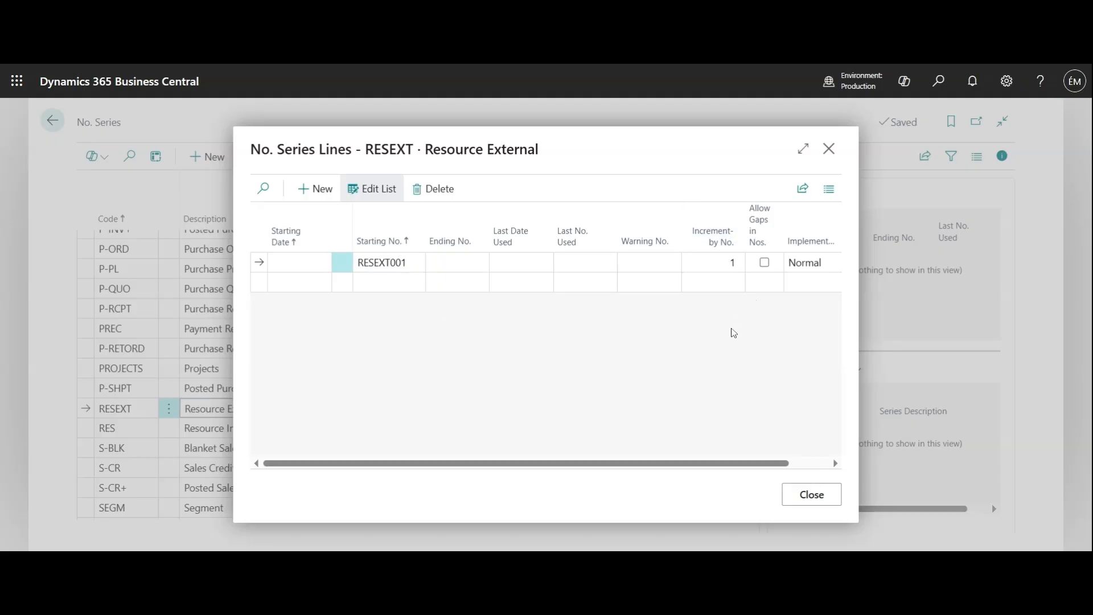
pyautogui.click(825, 495)
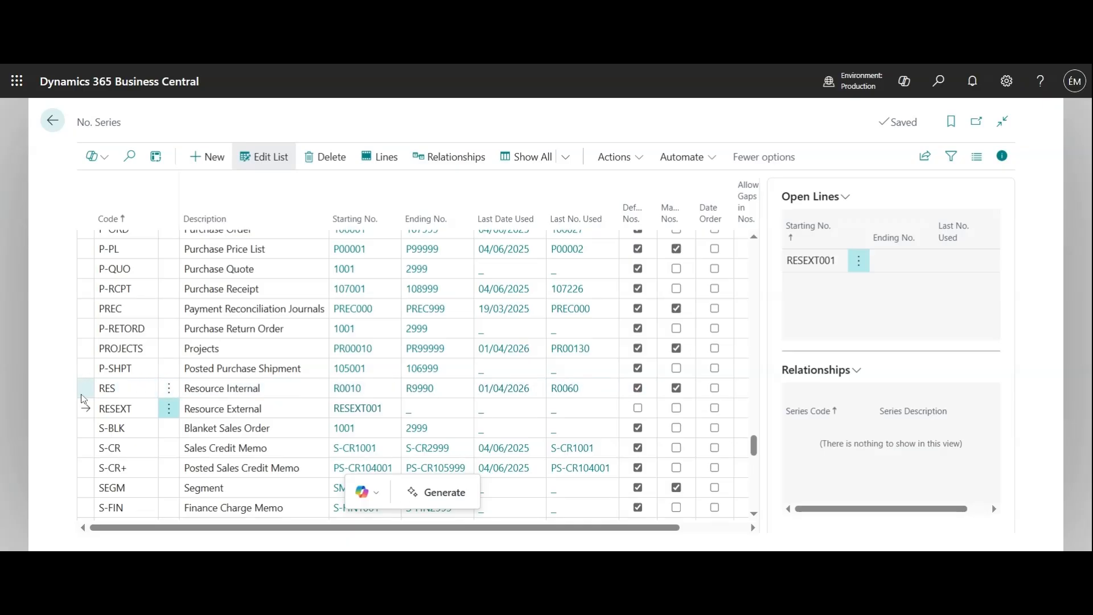
# Add RESEXT as a related series of the RES (Resource Internal) number series and return to the series list.
pyautogui.click(85, 395)
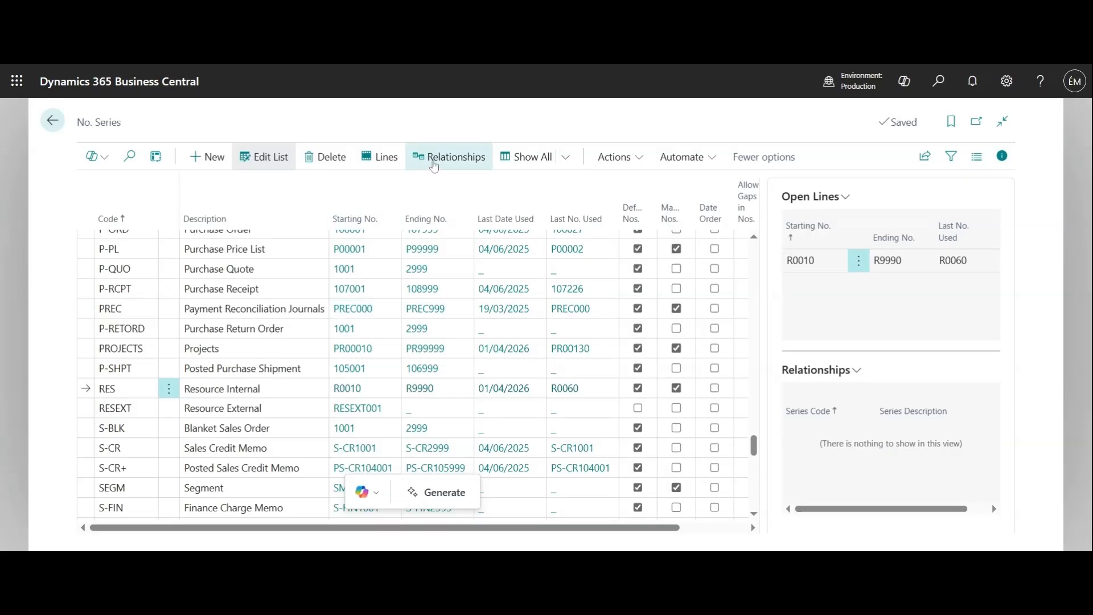
pyautogui.click(434, 159)
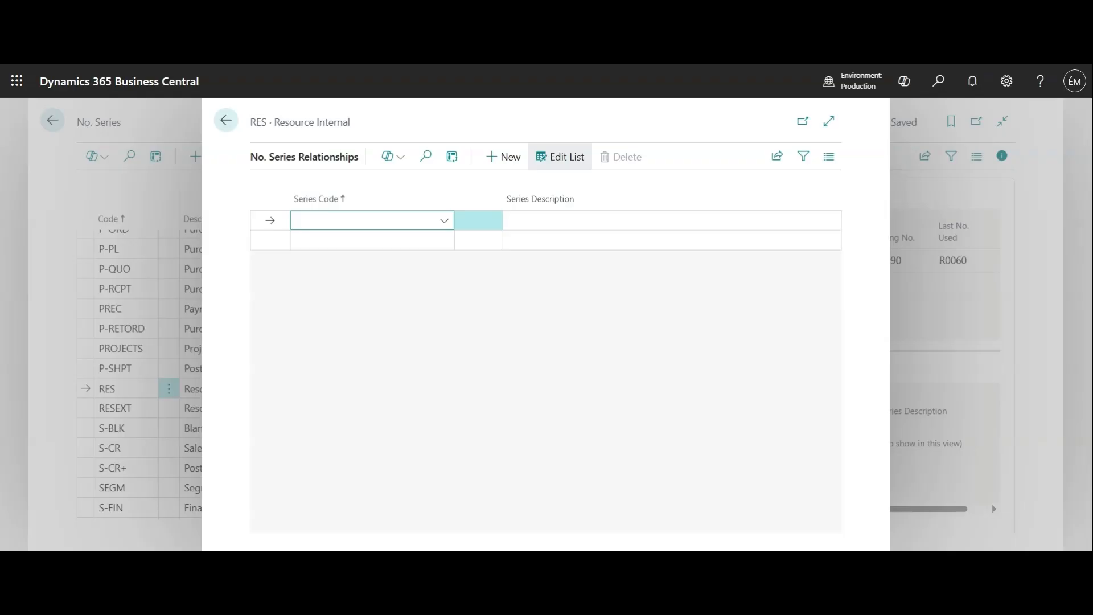
pyautogui.write('res')
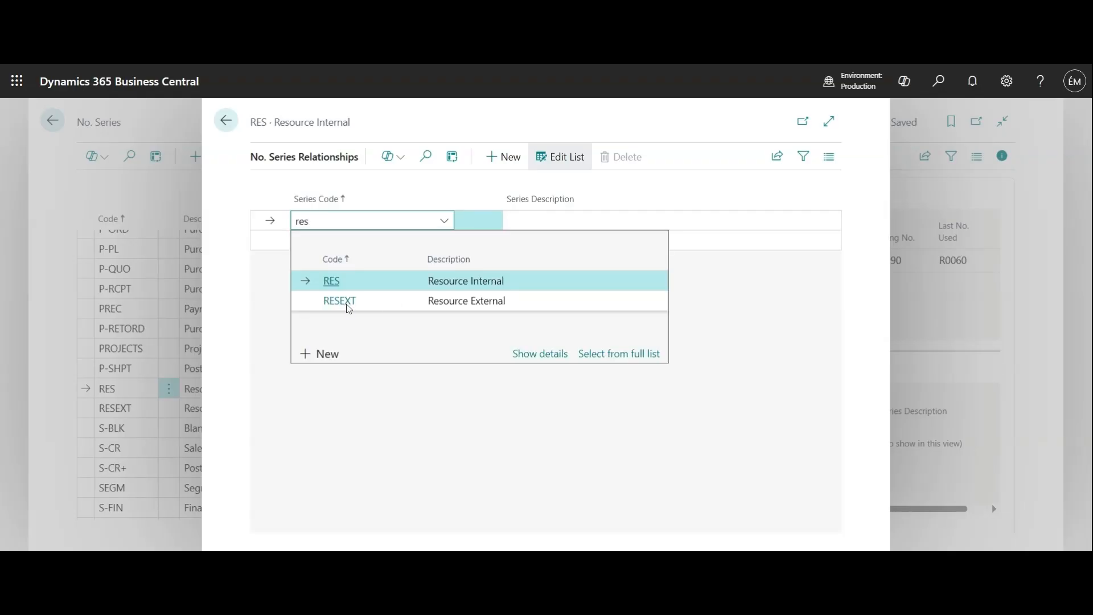
pyautogui.click(341, 302)
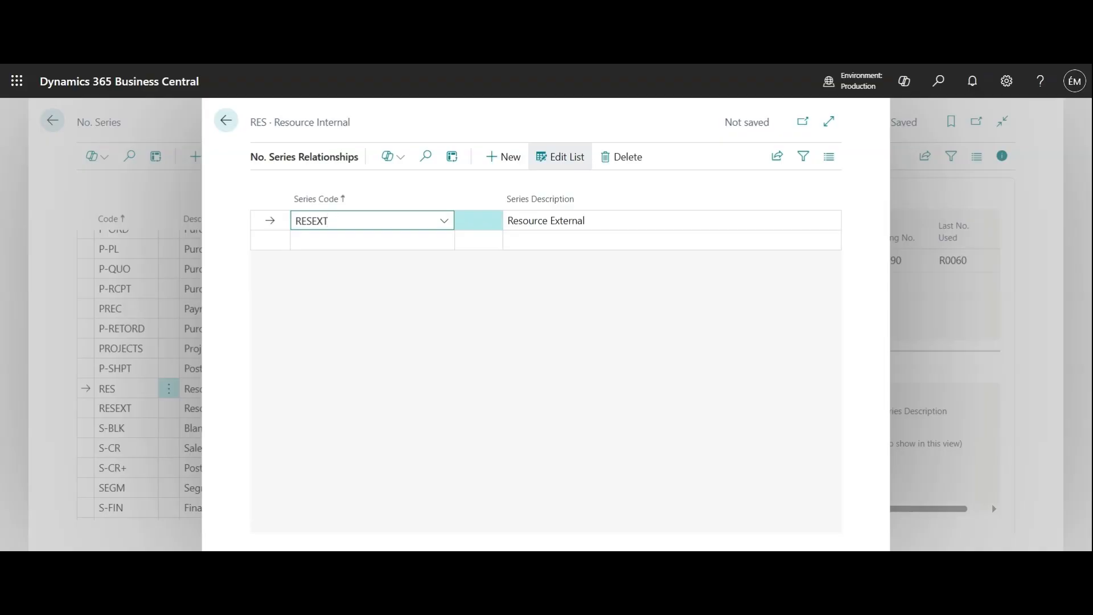
pyautogui.click(374, 284)
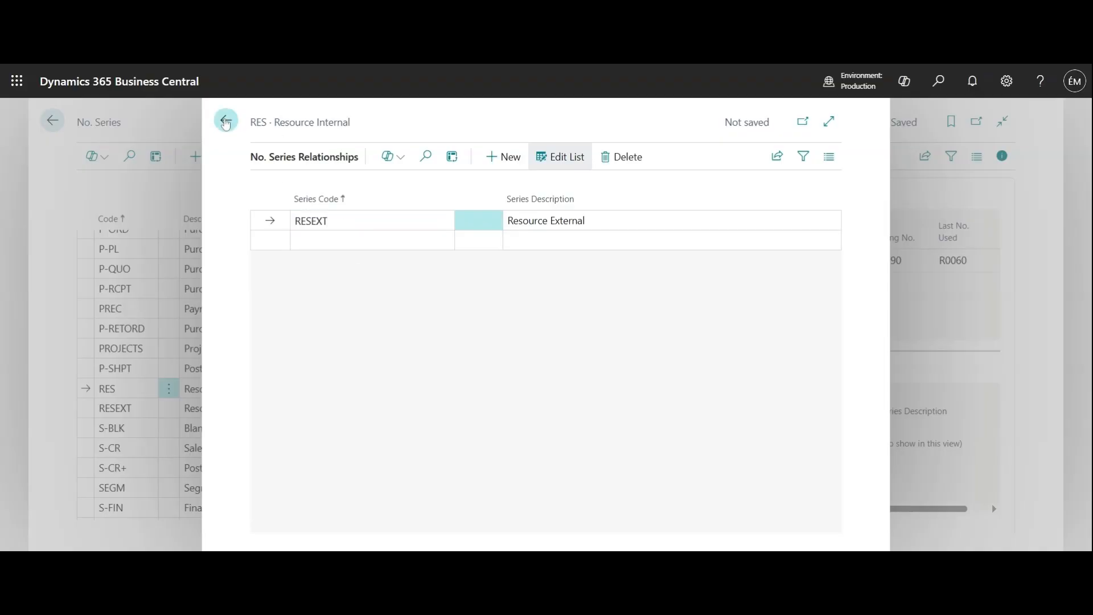
pyautogui.click(225, 122)
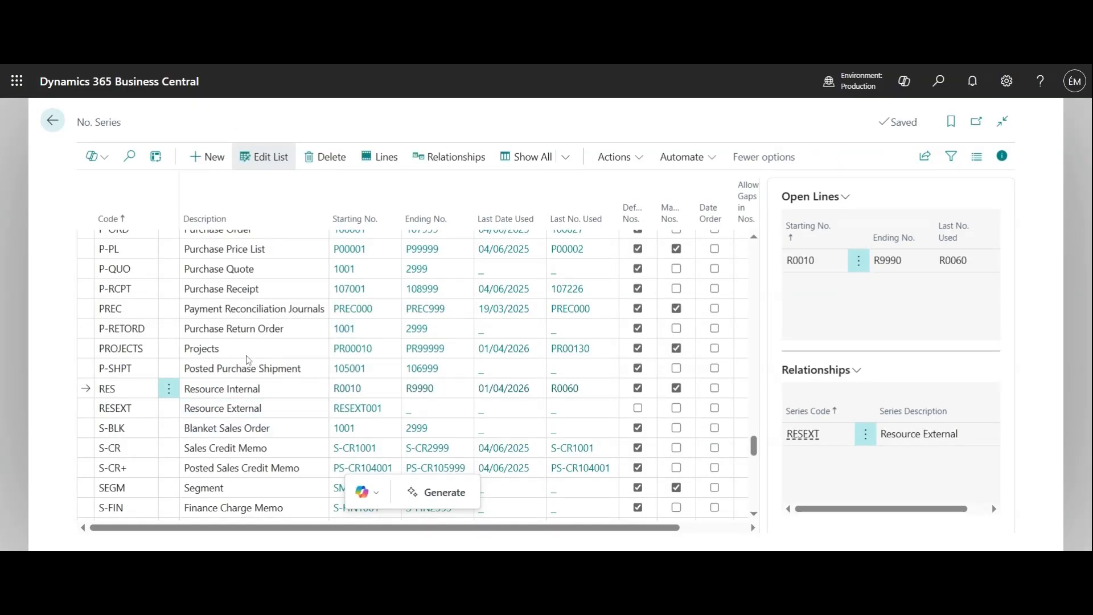
# Leave the number series list, search for "resource" and open the Resources list.
pyautogui.click(53, 122)
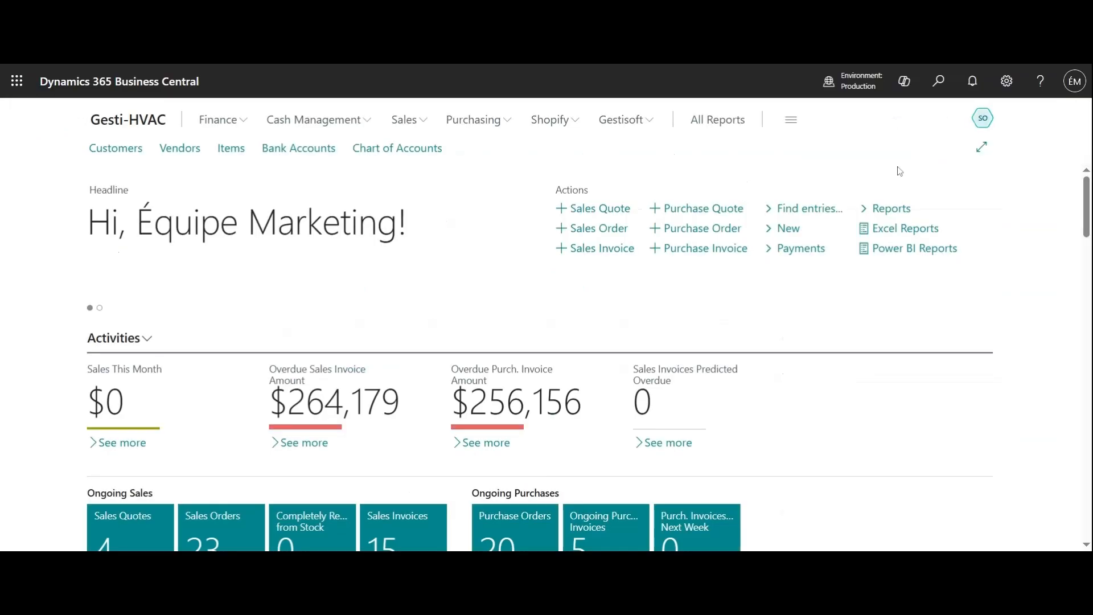
pyautogui.click(938, 82)
pyautogui.write('resource')
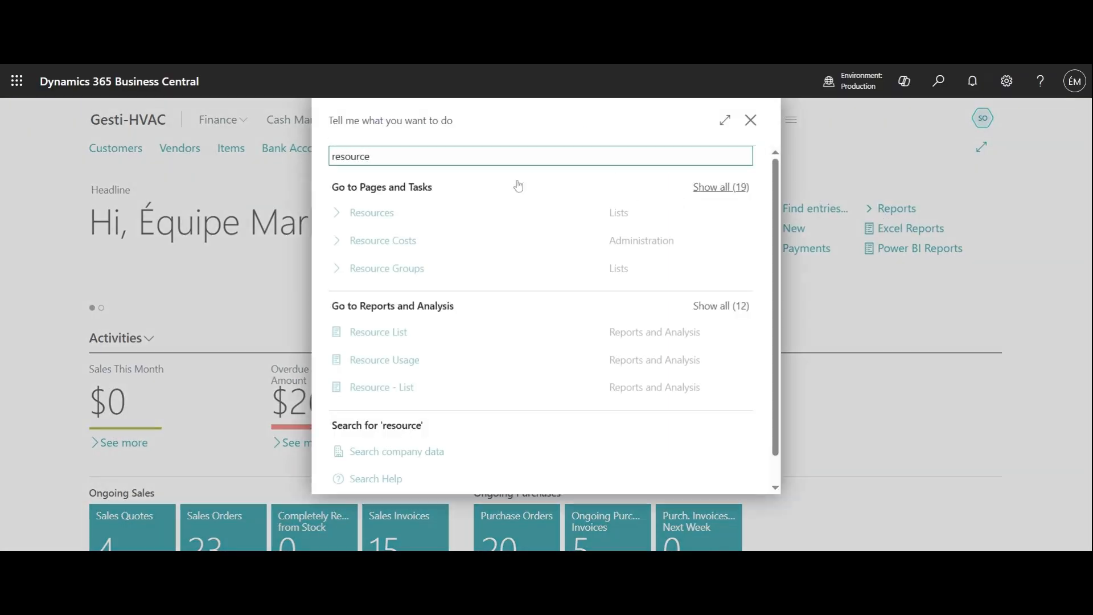
pyautogui.click(381, 218)
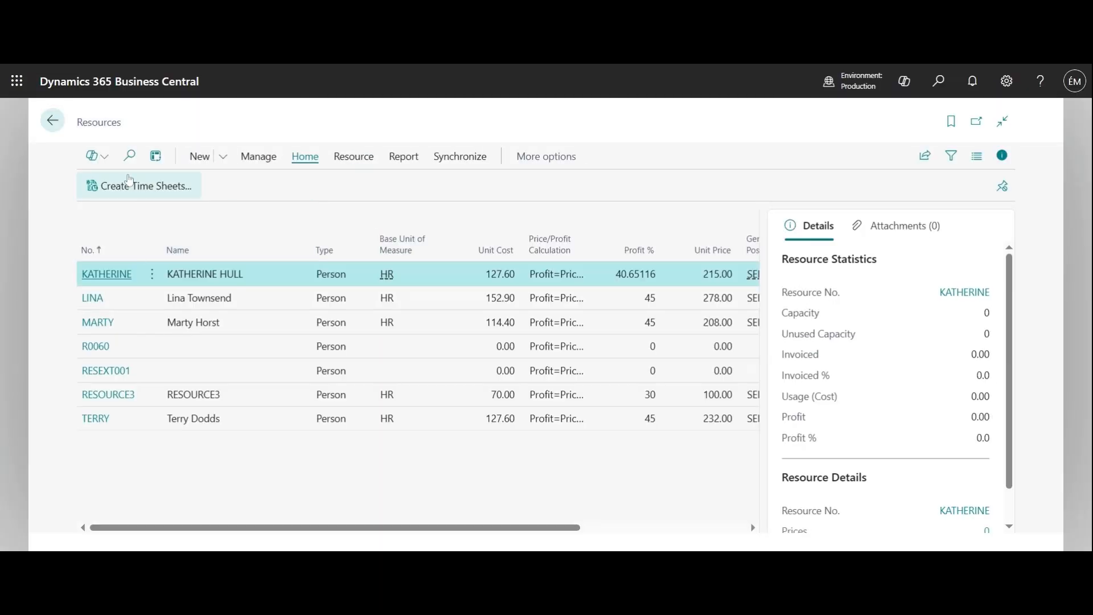
# Start a new resource card and try to assign its number from the RESEXT series.
pyautogui.click(209, 165)
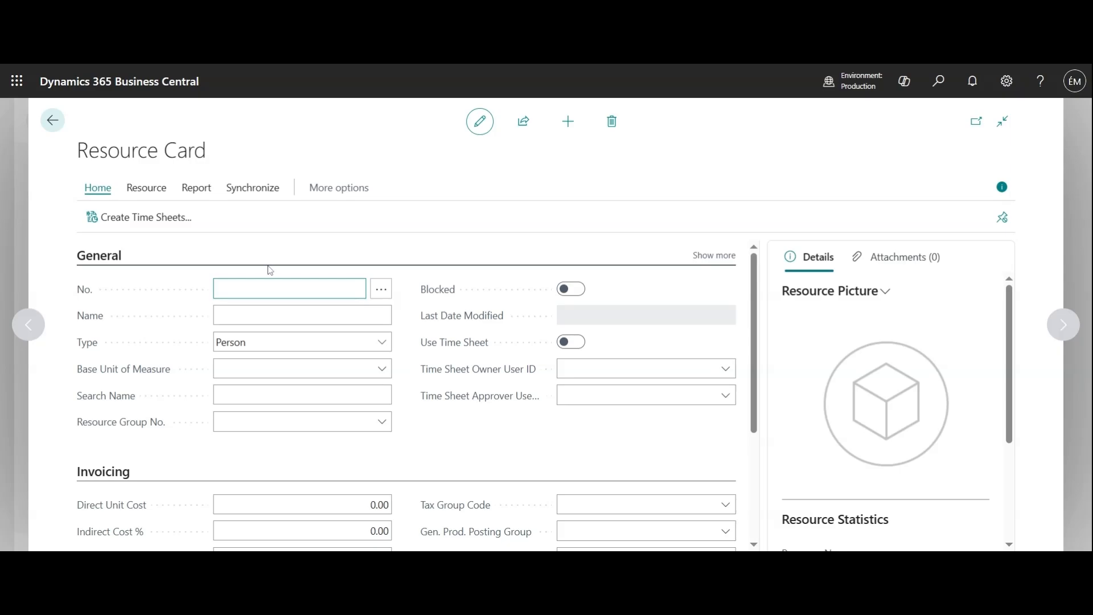
pyautogui.click(383, 291)
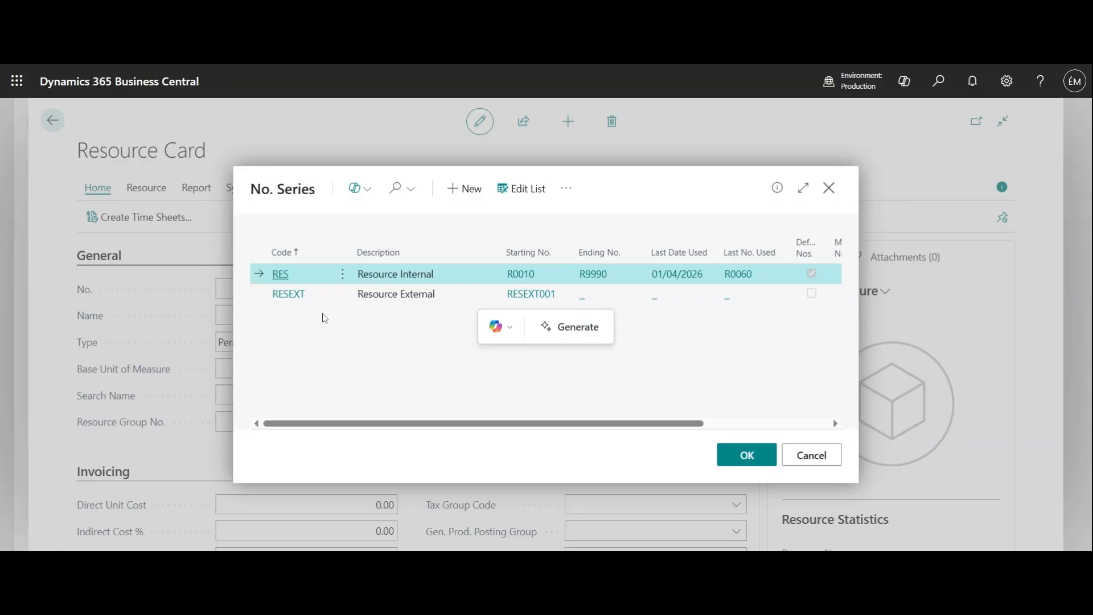
pyautogui.click(288, 296)
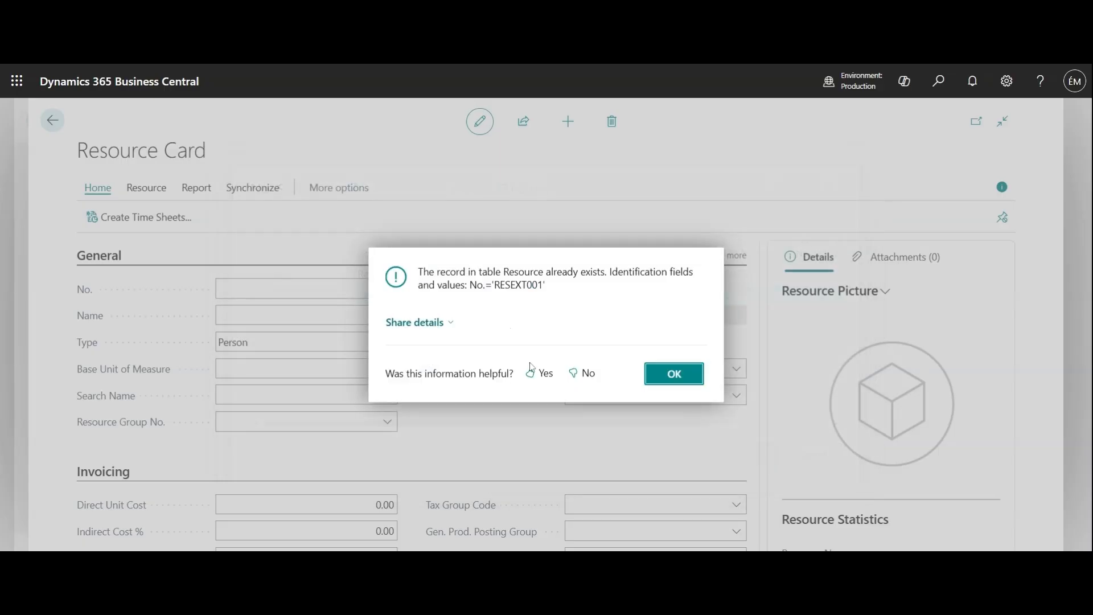